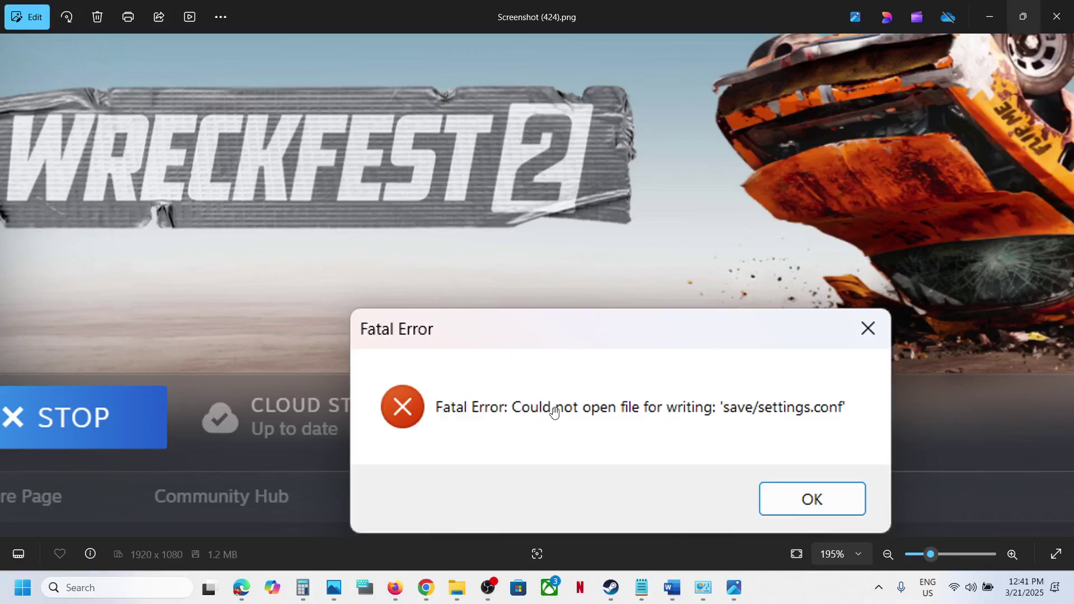
Launch Settings from Start and go to the Privacy & security page.
click(20, 592)
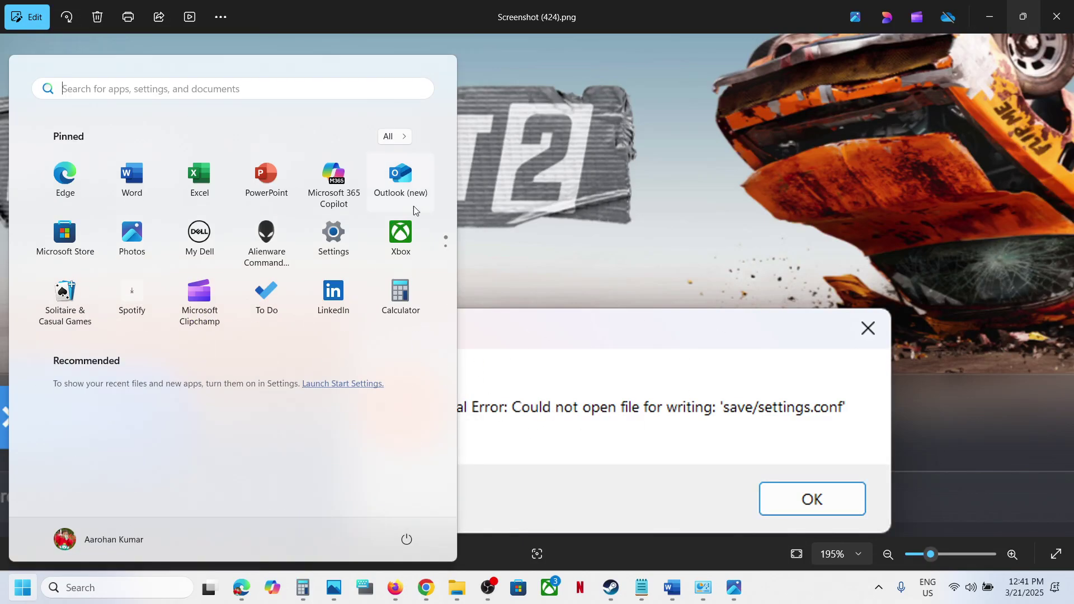
click(333, 238)
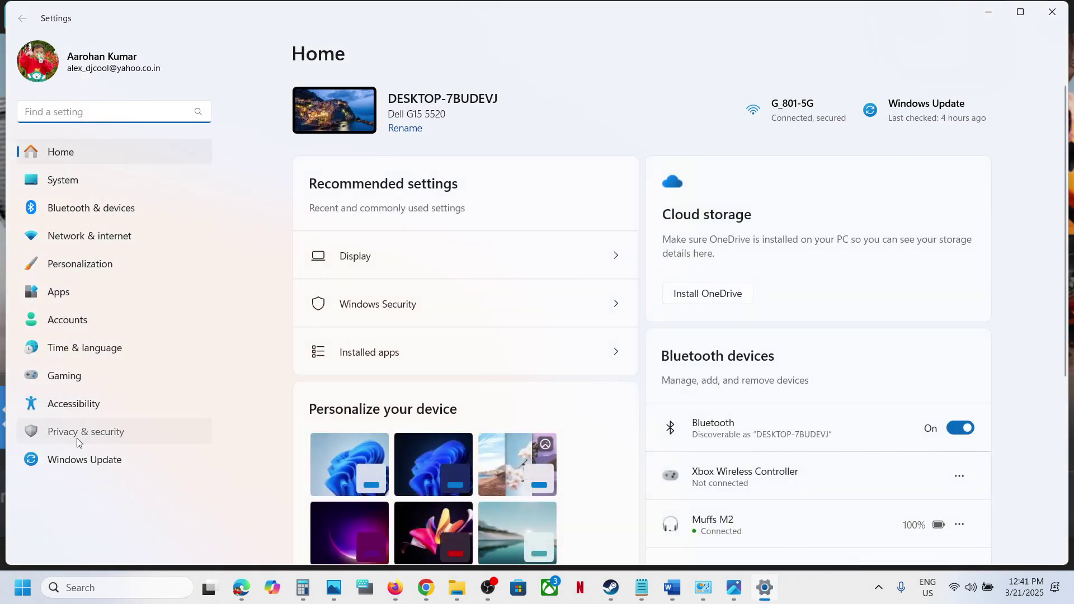
click(77, 439)
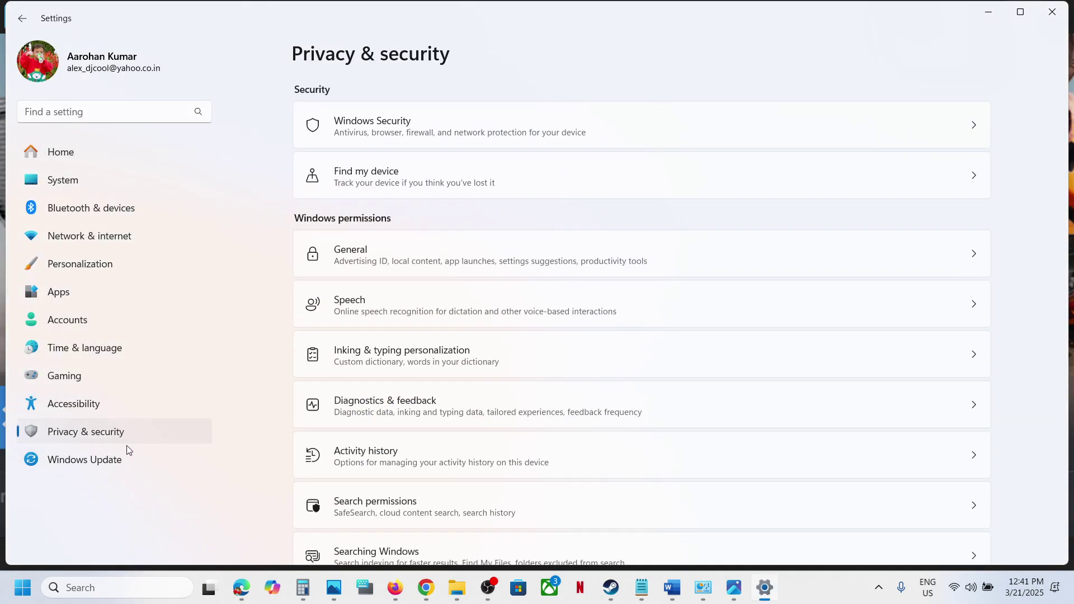
Go from Windows Security's Ransomware protection page to Controlled folder access allowed apps.
click(446, 132)
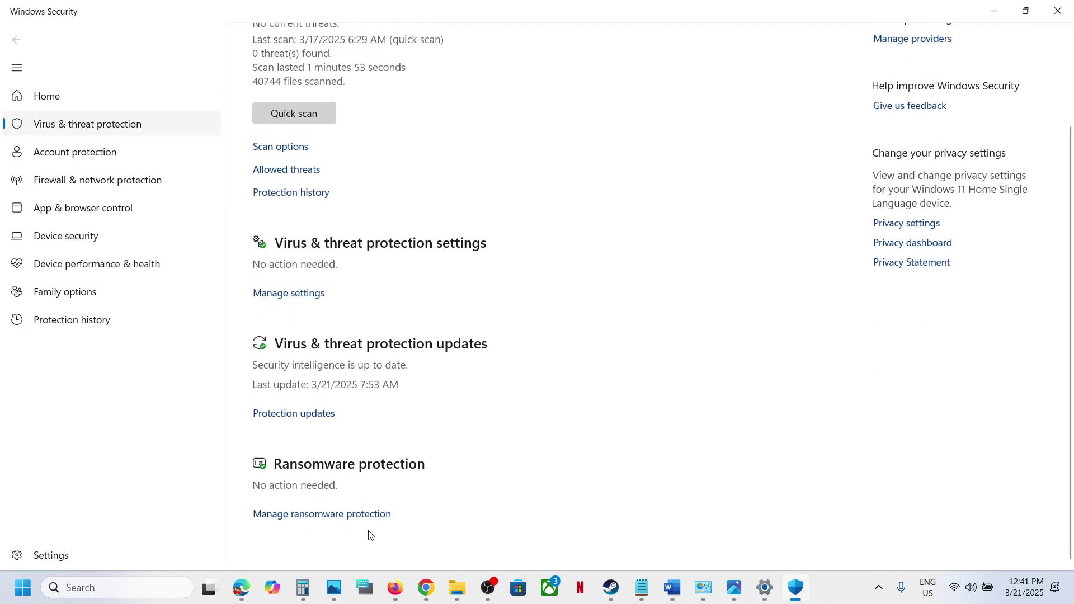
click(321, 515)
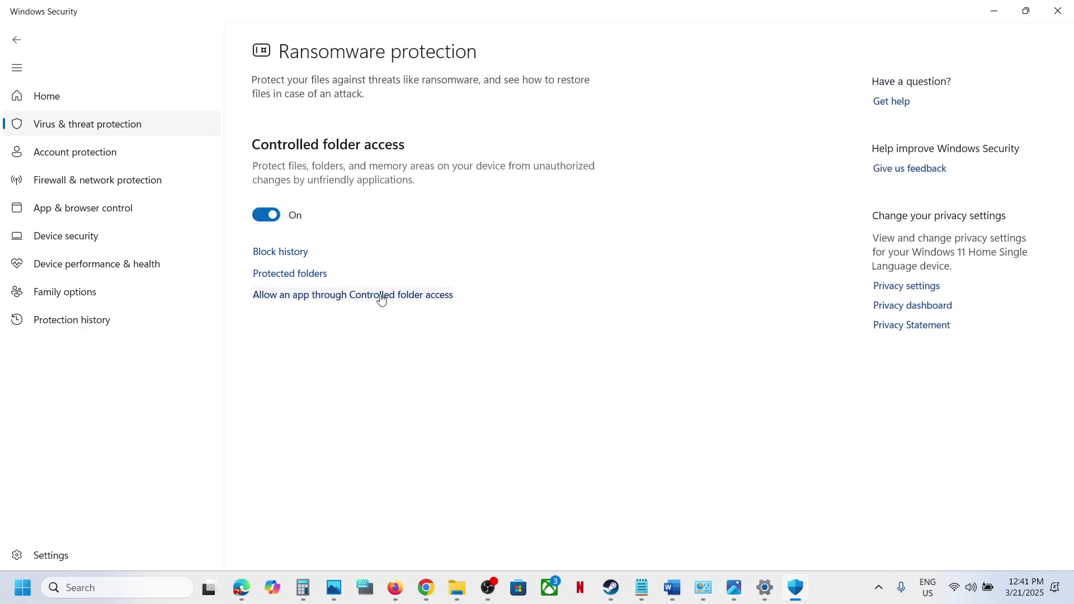
click(387, 295)
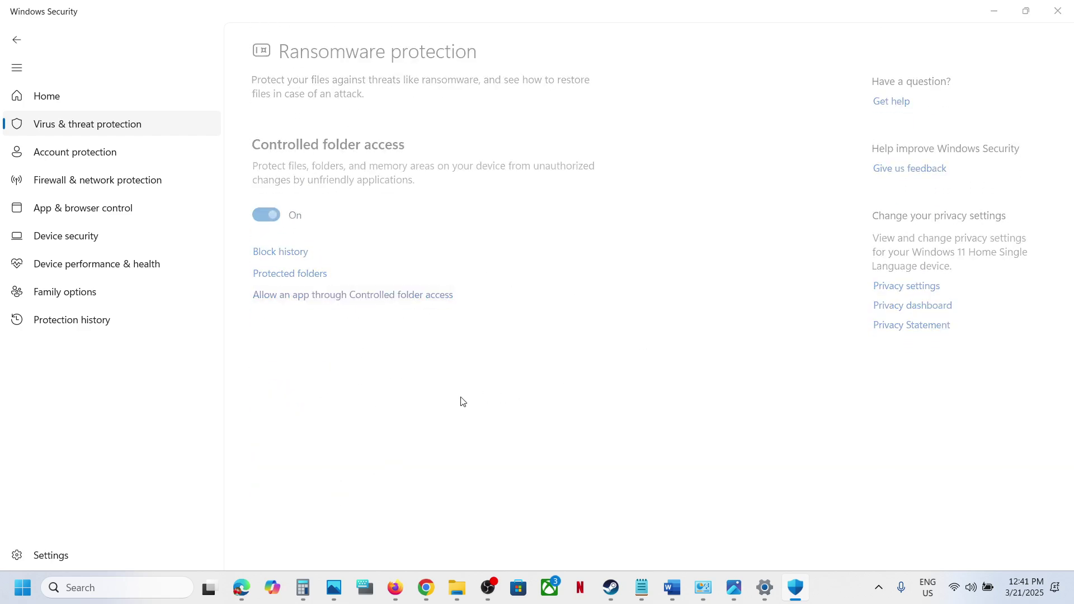
Allow Wreckfest2 from steamapps\common\Wreckfest 2 through Controlled folder access.
click(342, 162)
click(335, 215)
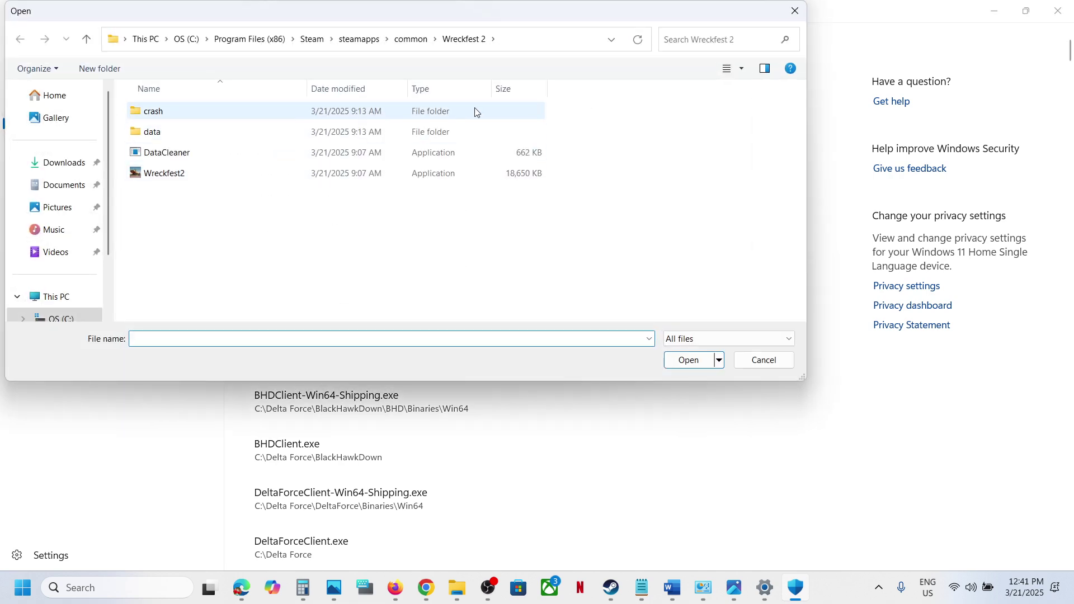
click(411, 38)
click(470, 39)
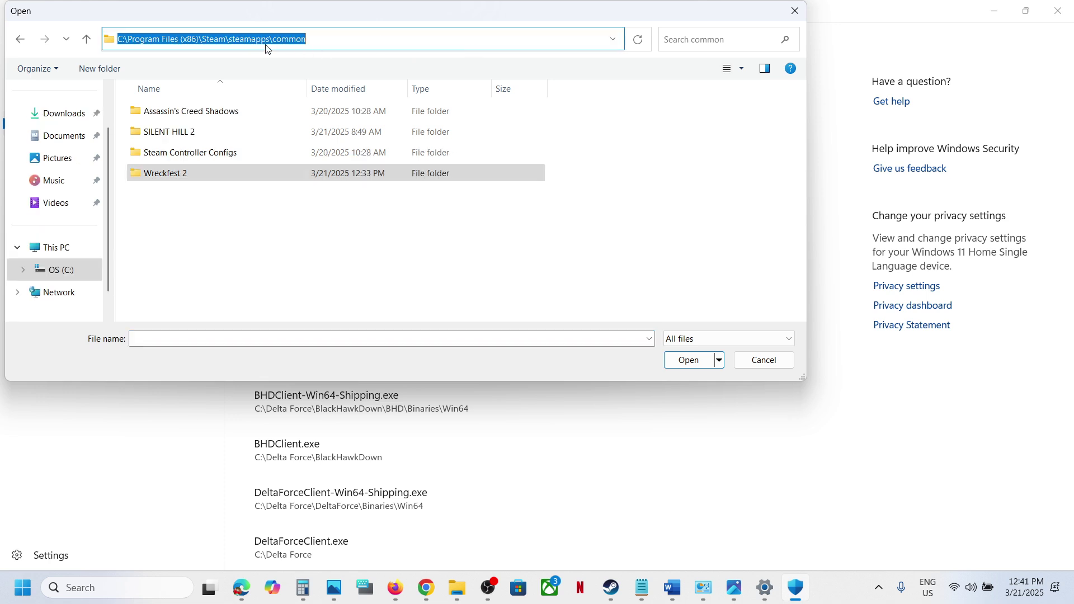
double_click(173, 173)
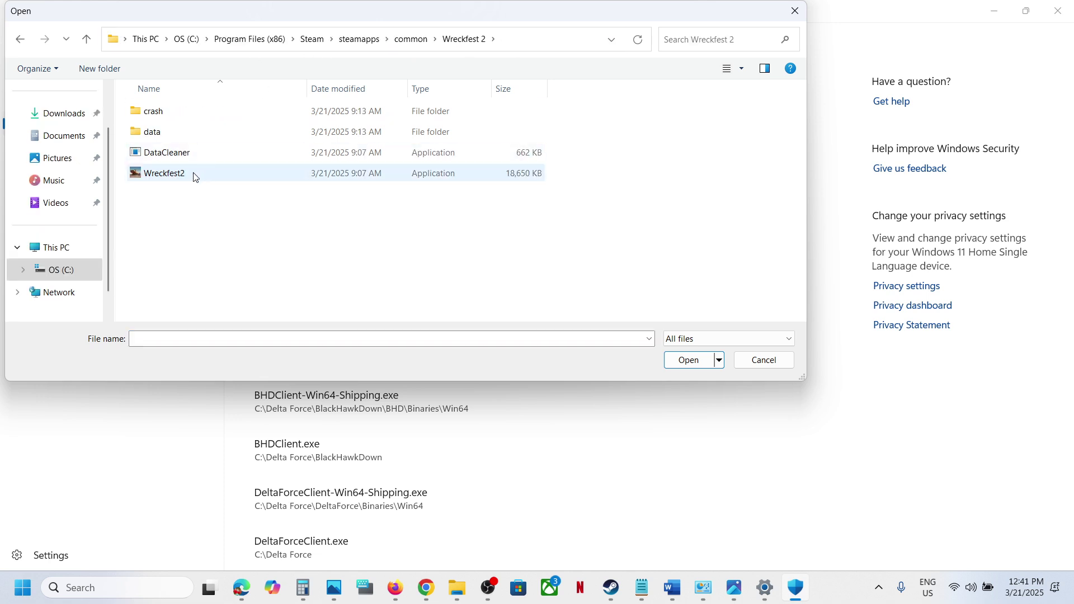
click(179, 180)
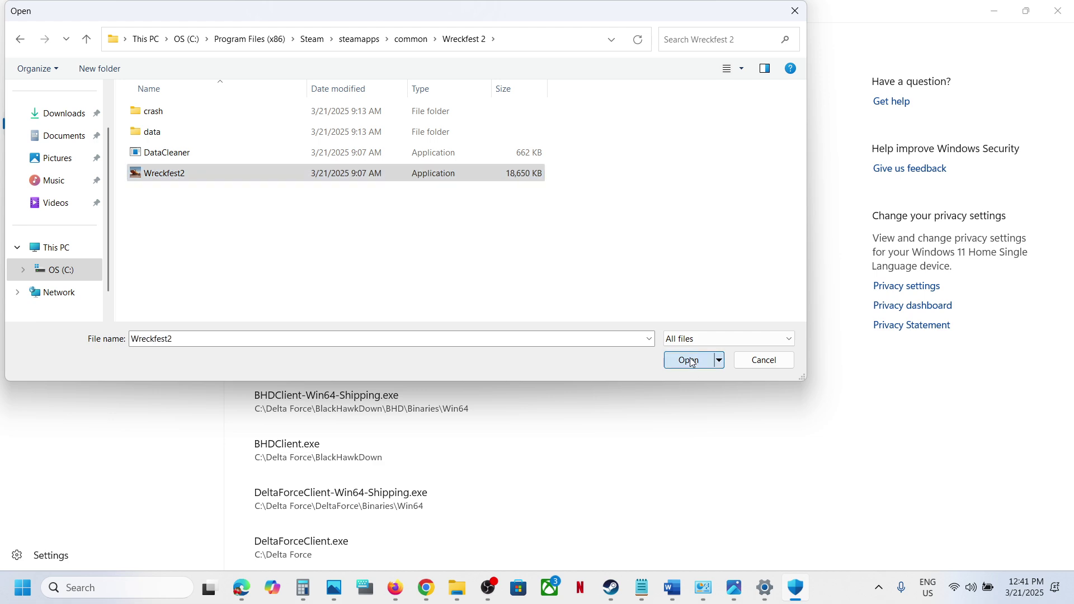
click(689, 361)
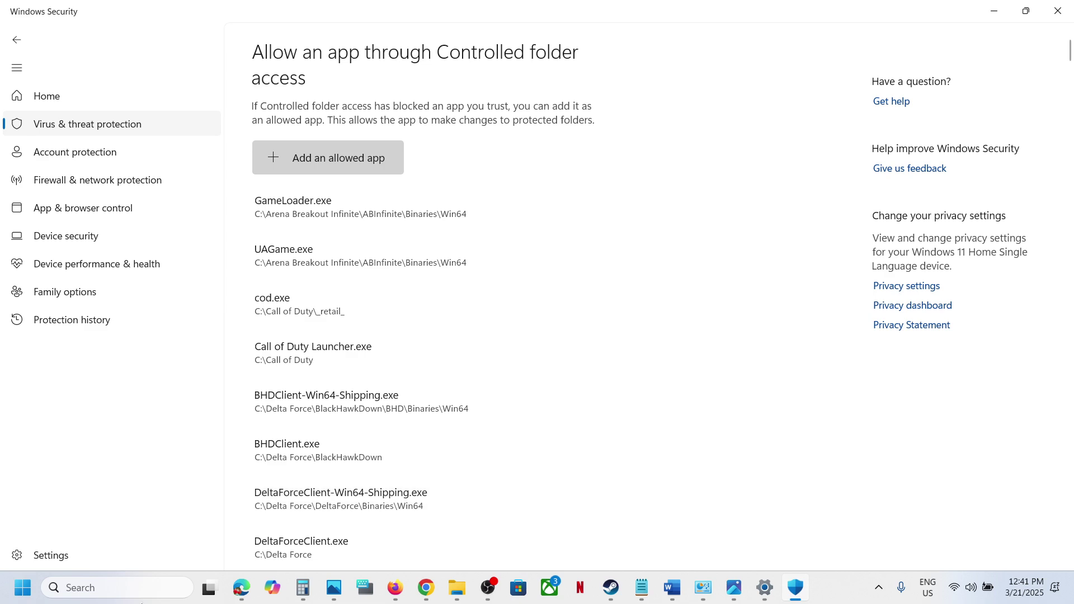
Open Control Panel via search and go to Windows Defender Firewall's allowed apps list.
click(117, 588)
text(contr)
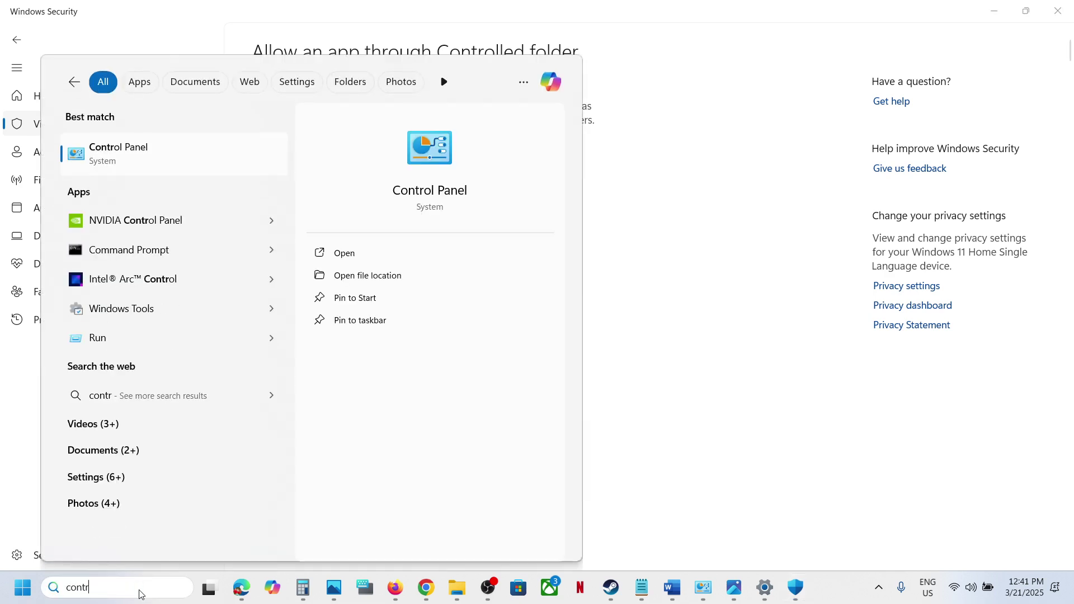
text(ol)
key(Return)
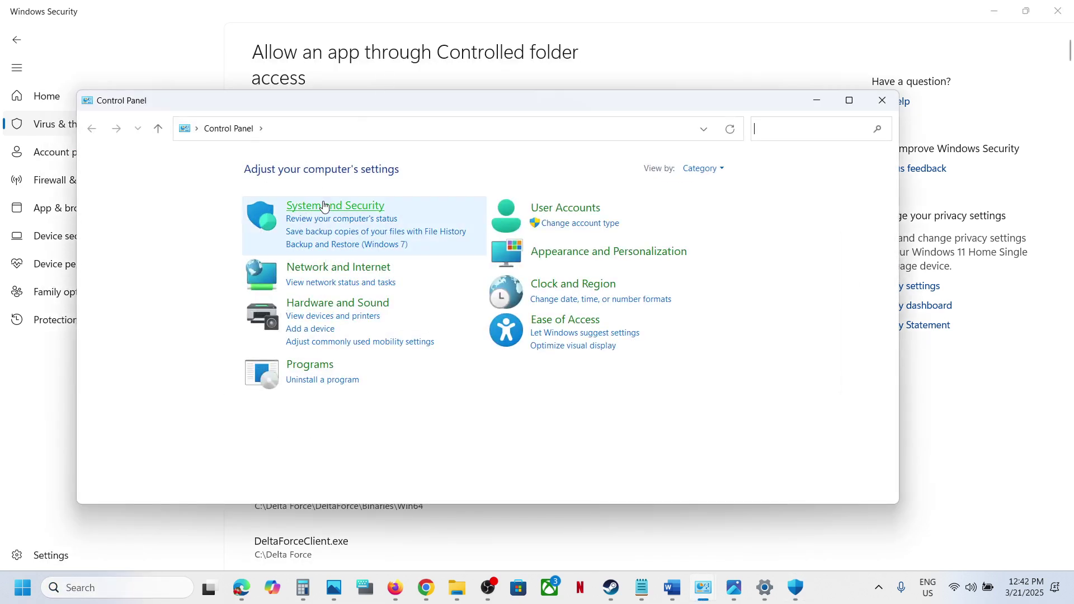
click(323, 208)
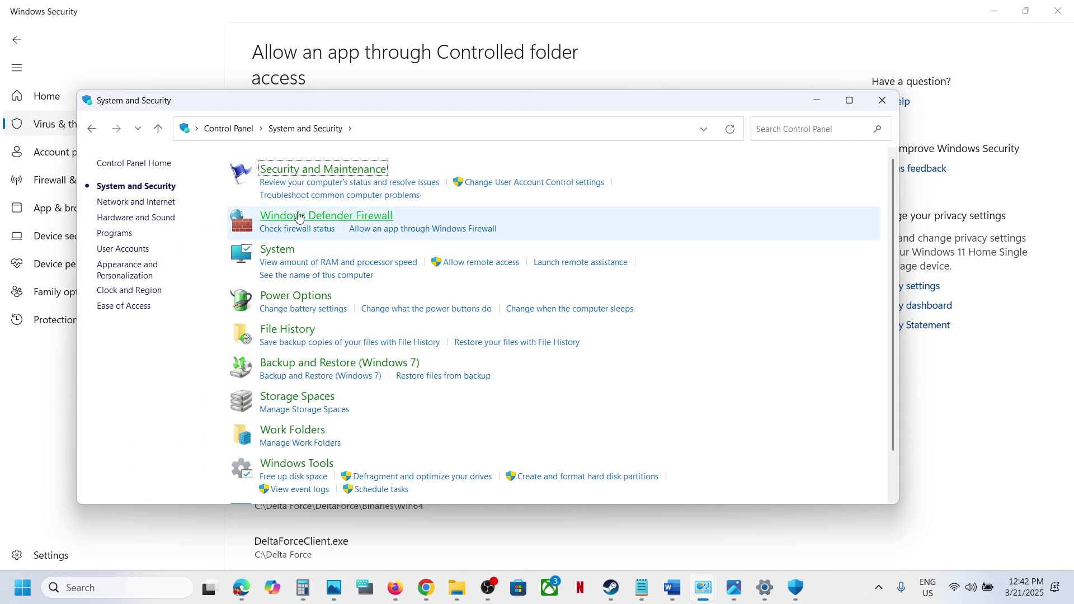
click(298, 217)
click(149, 197)
Try adding Wreckfest2 as a firewall exception, find it already listed, then switch to Steam.
click(648, 202)
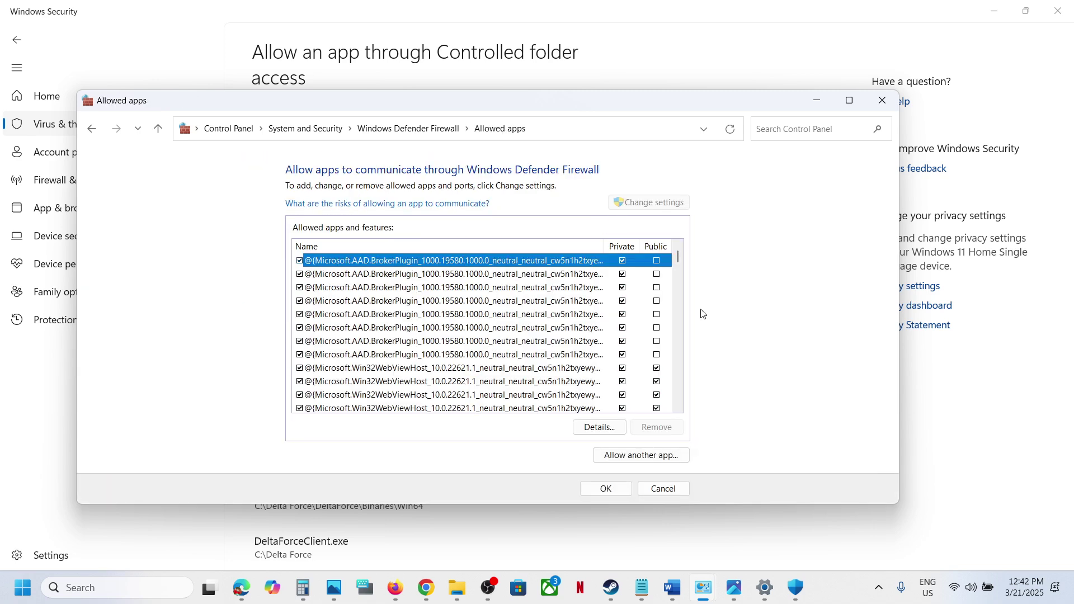
click(641, 455)
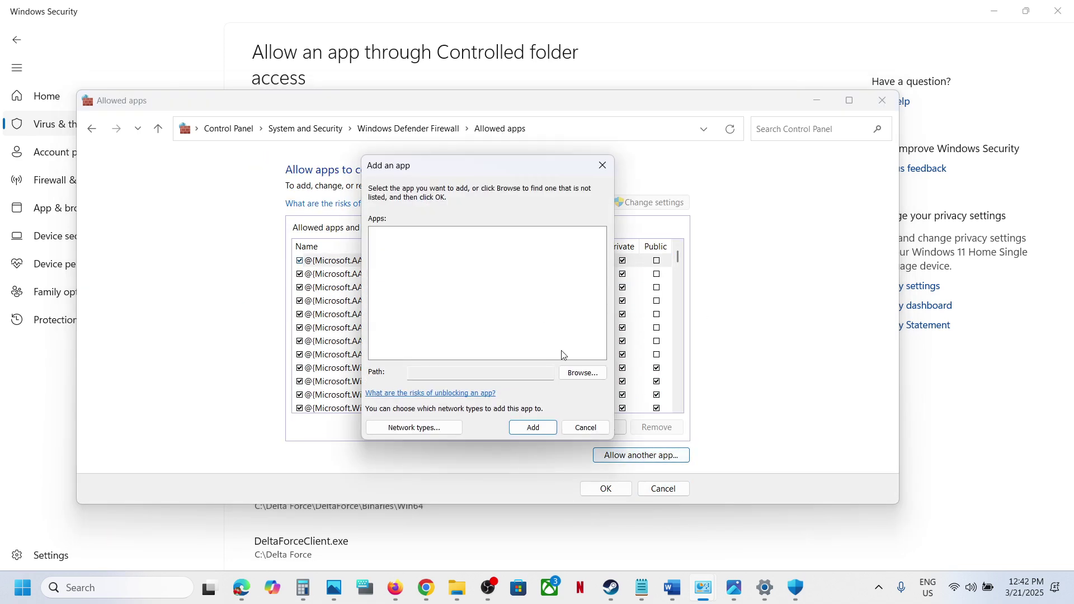
click(582, 373)
click(516, 304)
click(842, 545)
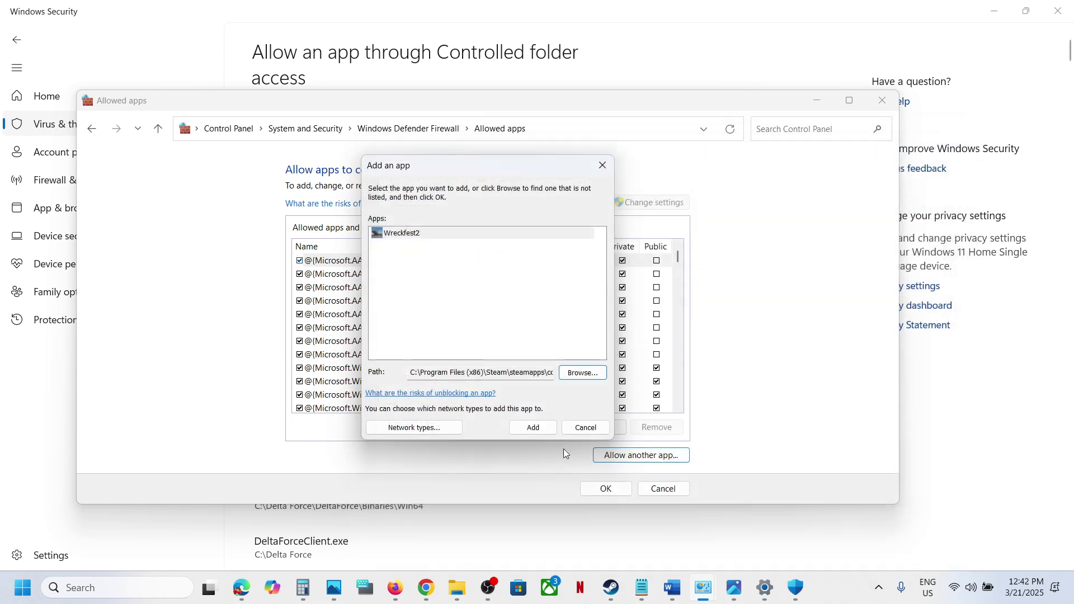
click(532, 428)
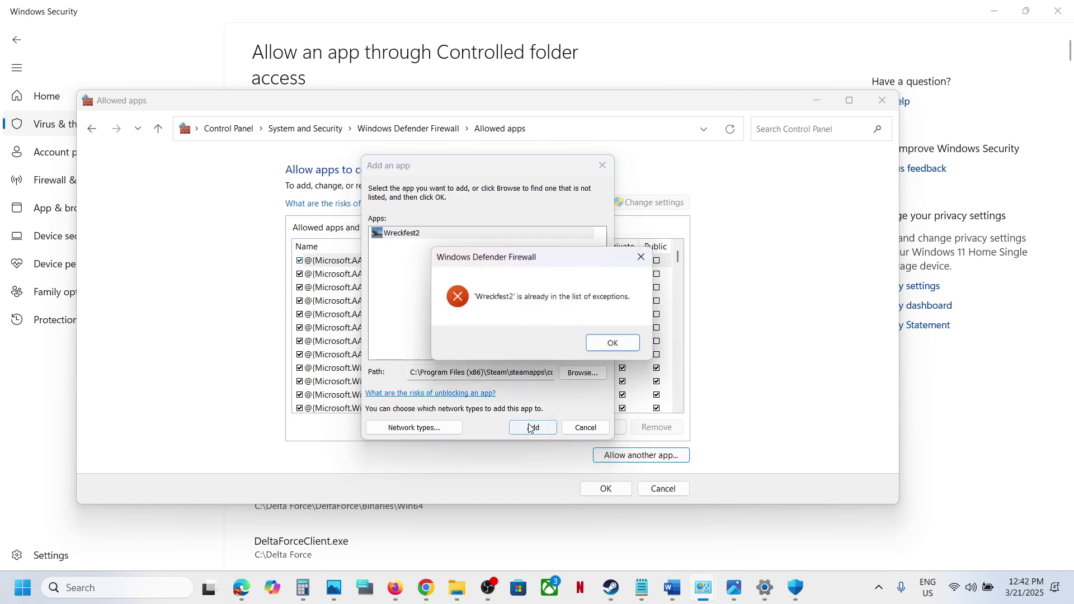
click(615, 345)
click(602, 165)
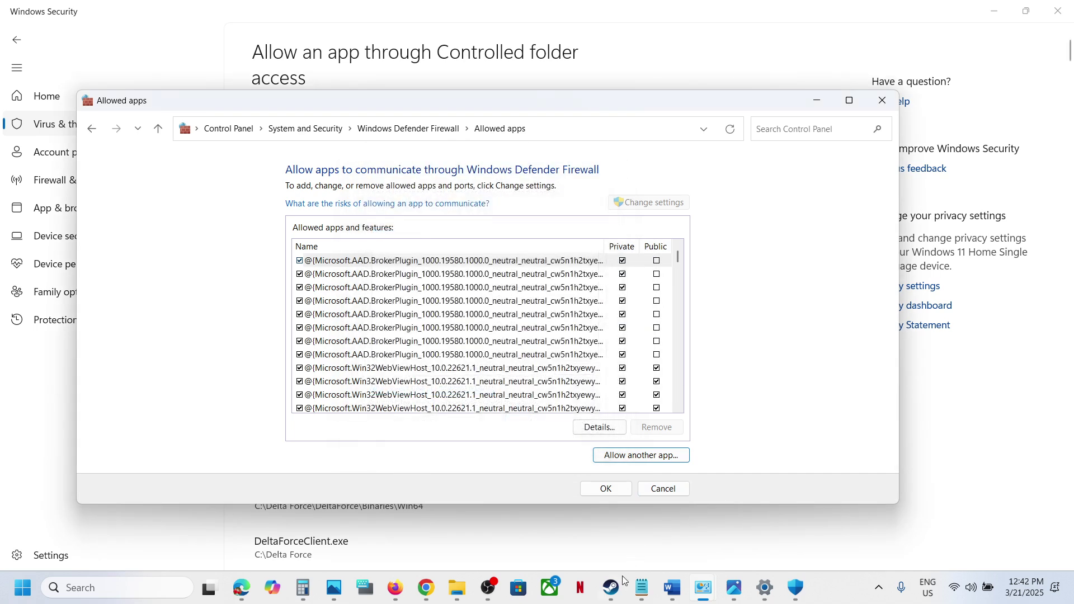
click(613, 587)
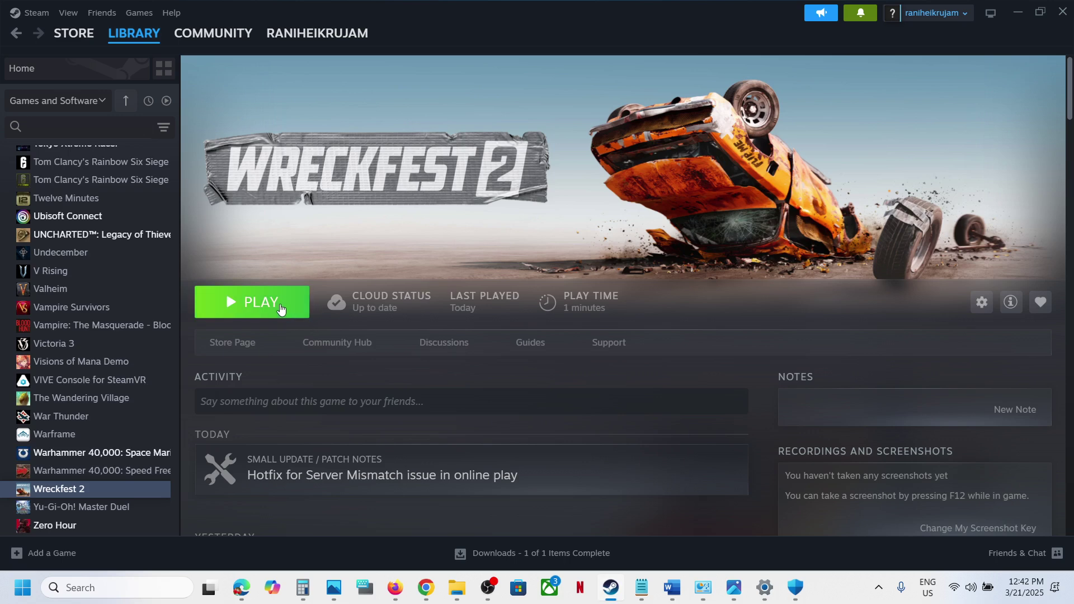